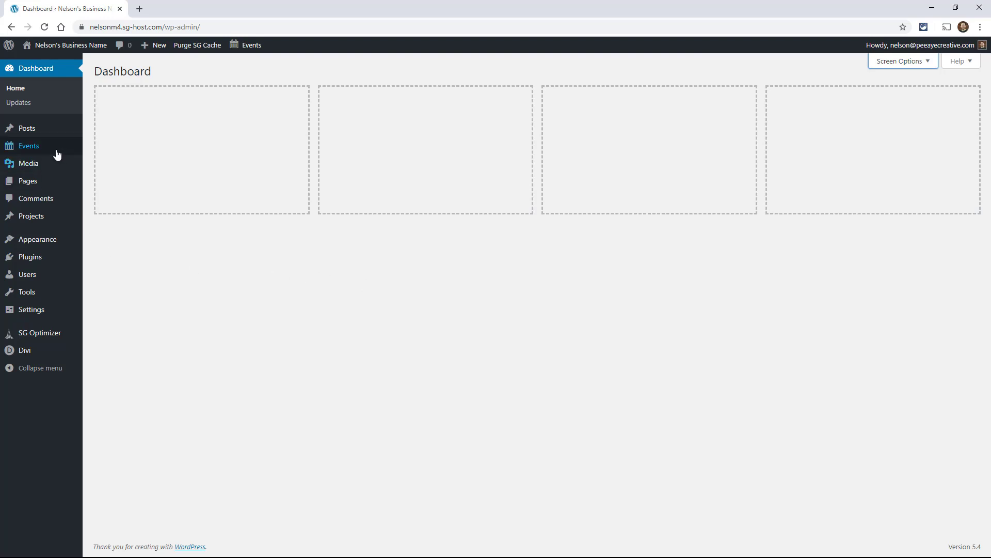
Open the Events list from the Events sidebar menu; it shows no events yet
{"action": "mouse_move", "coordinate": [34, 154]}
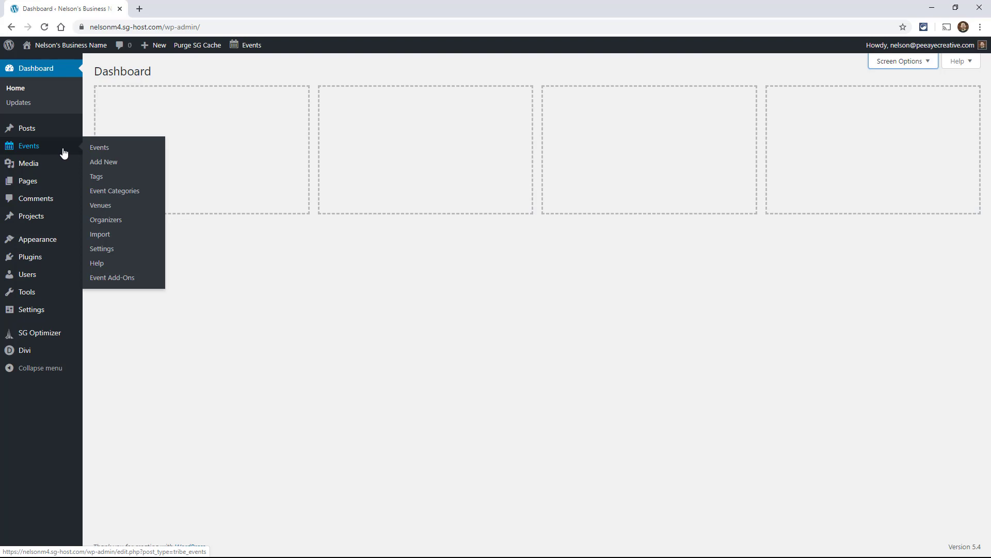
{"action": "left_click", "coordinate": [96, 152]}
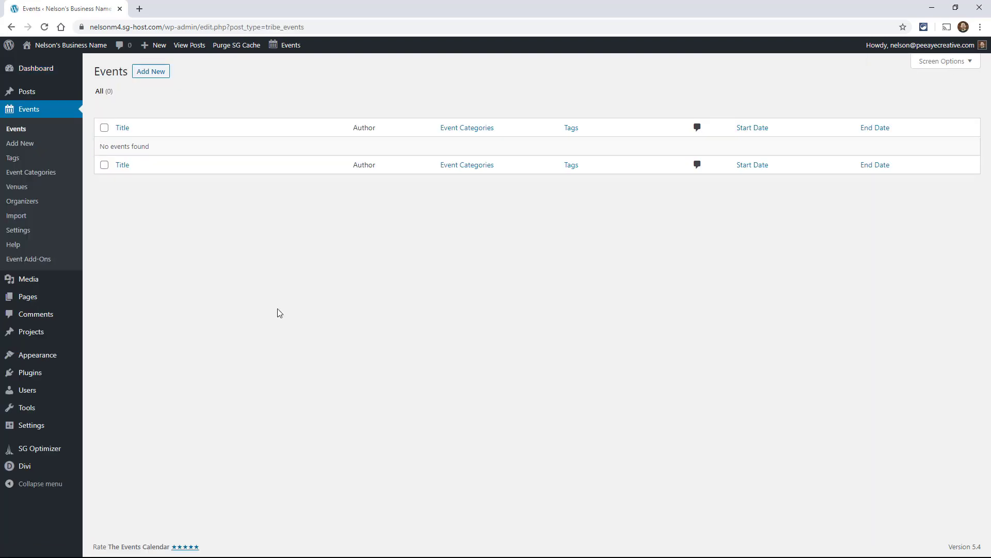
Start a new event titled 'Summer Concert'
{"action": "left_click", "coordinate": [146, 76]}
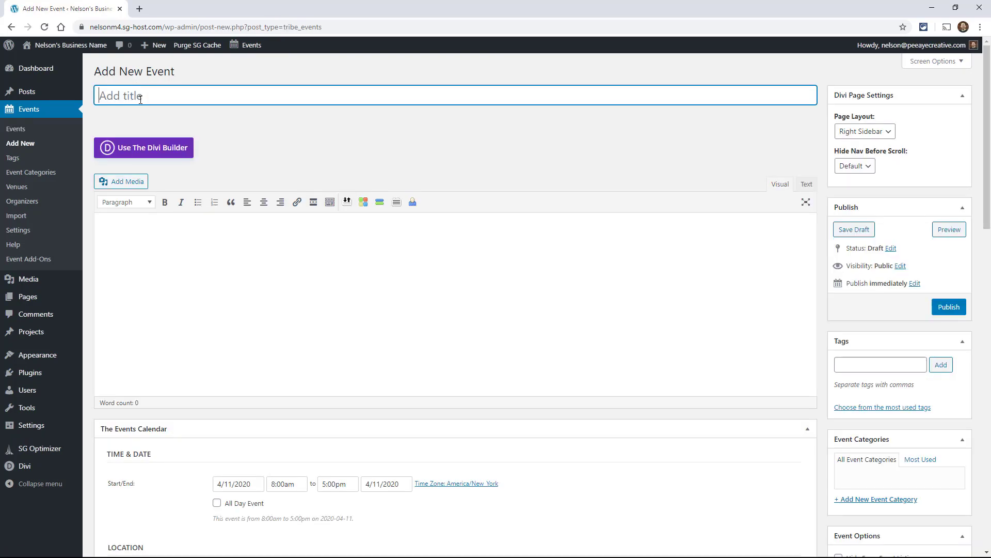
{"action": "type", "text": "S"}
{"action": "key", "text": "BackSpace"}
{"action": "type", "text": "Summer Concert"}
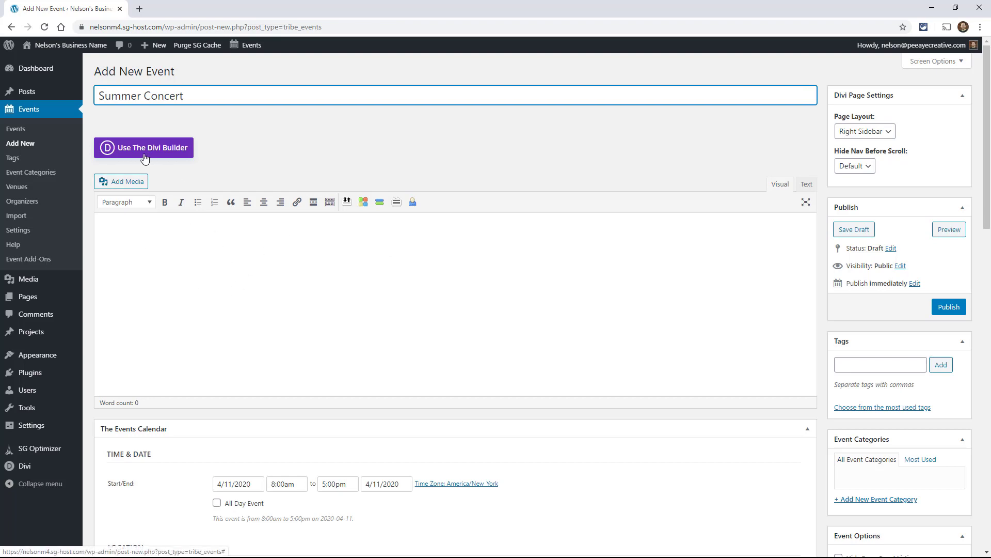
Enter the description 'This is the description for our event.'
{"action": "left_click", "coordinate": [160, 285]}
{"action": "type", "text": "thi"}
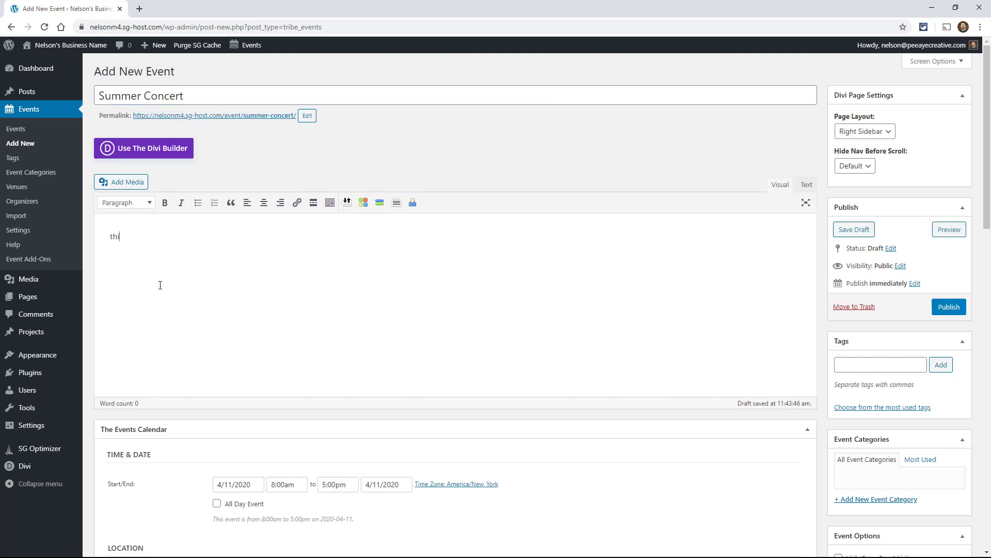
{"action": "key", "text": "BackSpace"}
{"action": "key", "text": "BackSpace"}
{"action": "key", "text": "BackSpace"}
{"action": "type", "text": "This is the description for our event."}
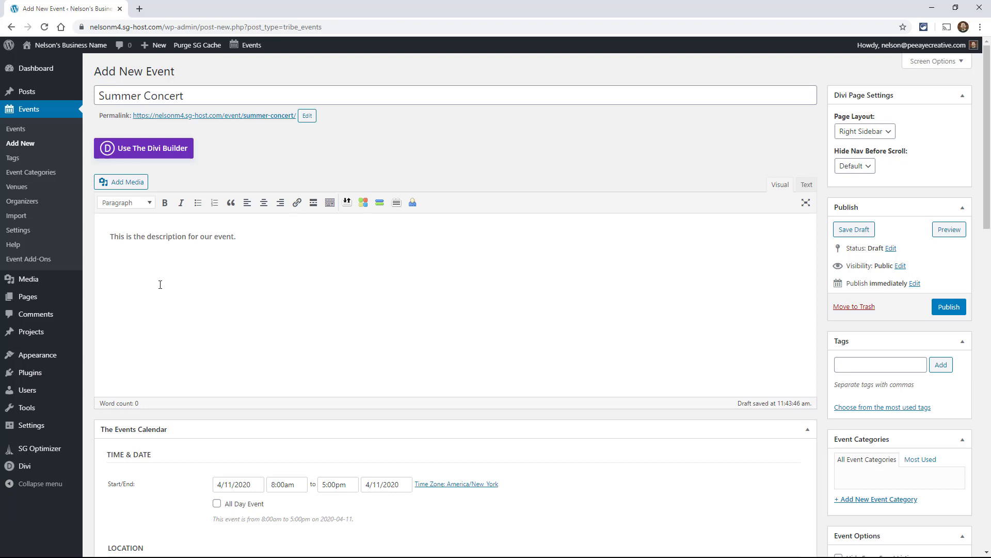
Set the event date to April 23, 2020, starting at 10:00am and ending at 5:00pm
{"action": "scroll", "coordinate": [197, 354], "scroll_direction": "down", "scroll_amount": 5}
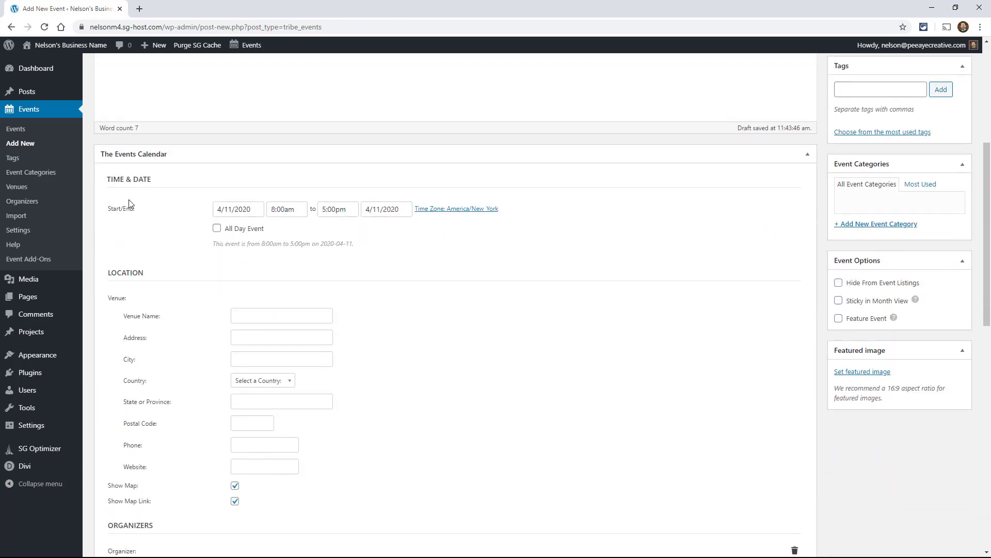
{"action": "left_click", "coordinate": [237, 212]}
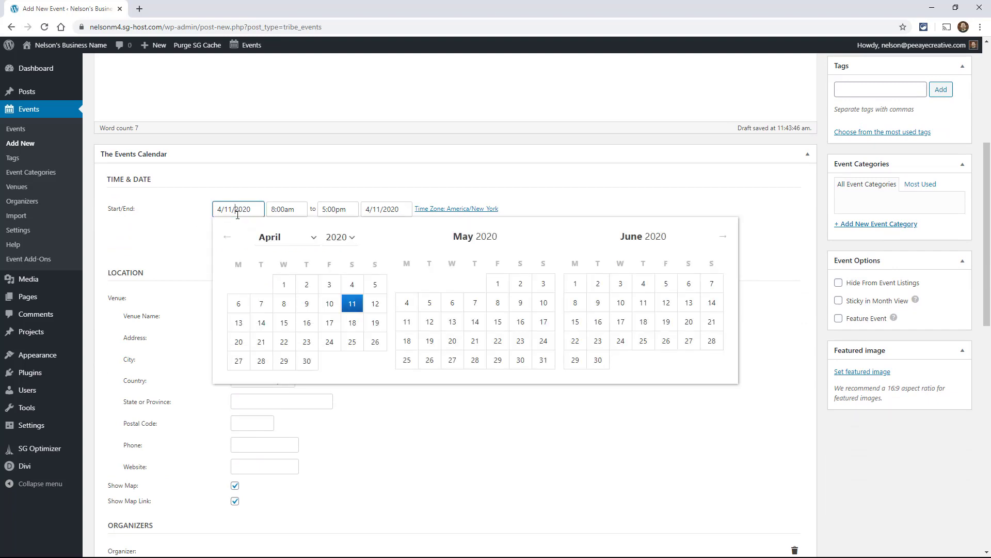
{"action": "left_click", "coordinate": [307, 341]}
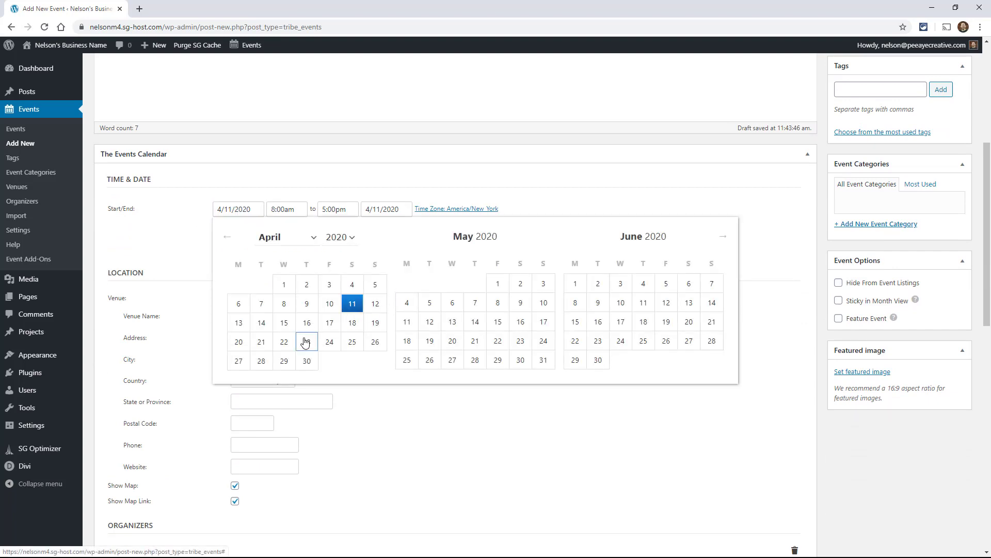
{"action": "left_click", "coordinate": [283, 211]}
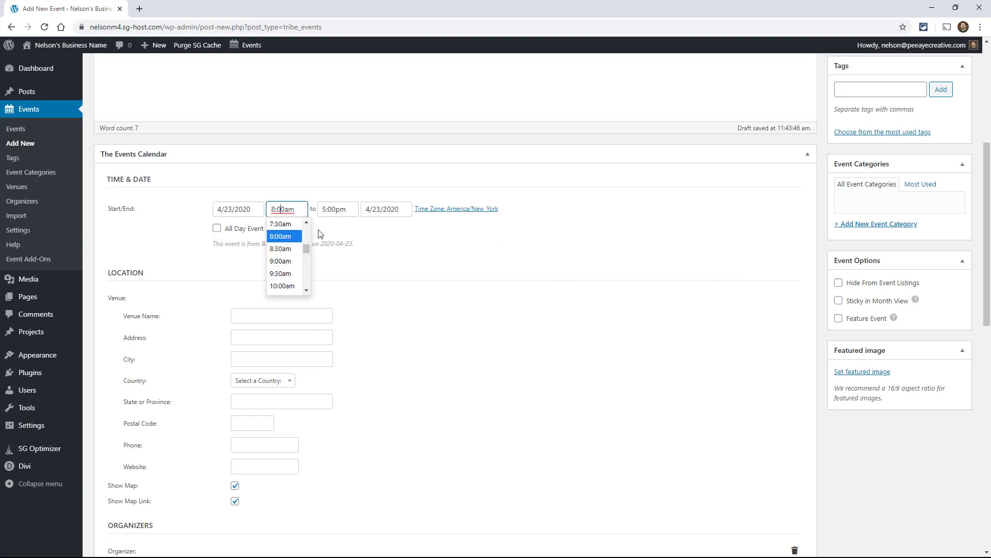
{"action": "left_click", "coordinate": [281, 286]}
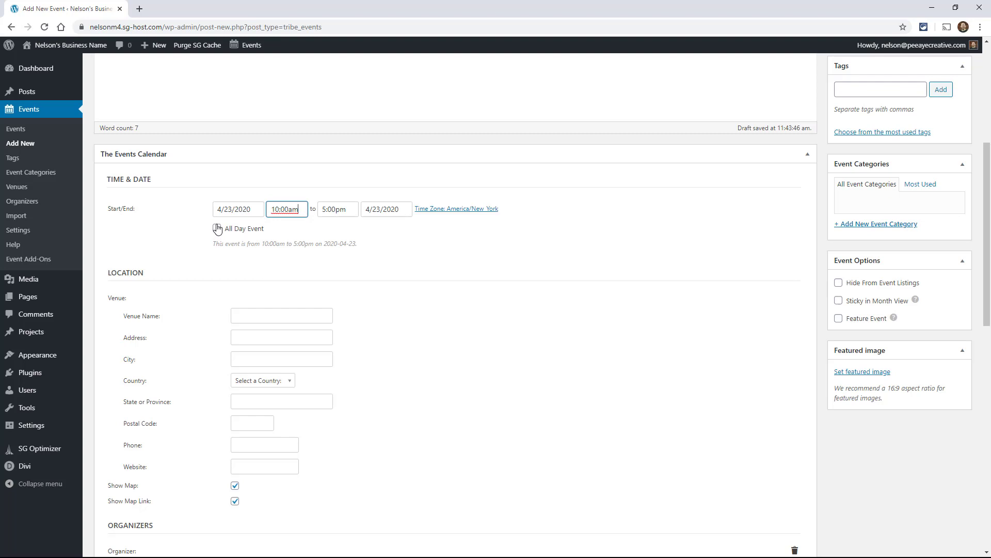
{"action": "scroll", "coordinate": [195, 280], "scroll_direction": "down", "scroll_amount": 1}
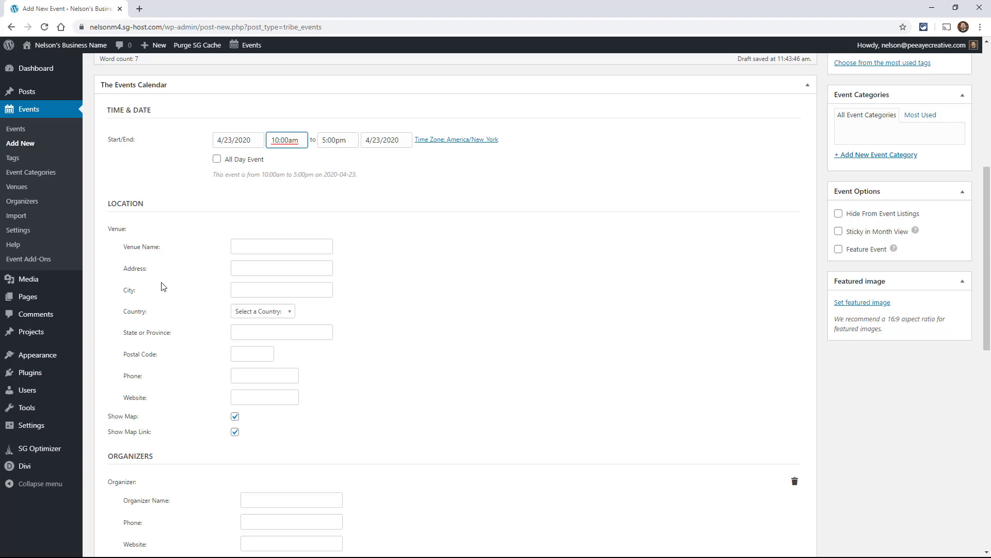
Enter City Park as the venue name and fill in the organizer's name
{"action": "left_click", "coordinate": [265, 251]}
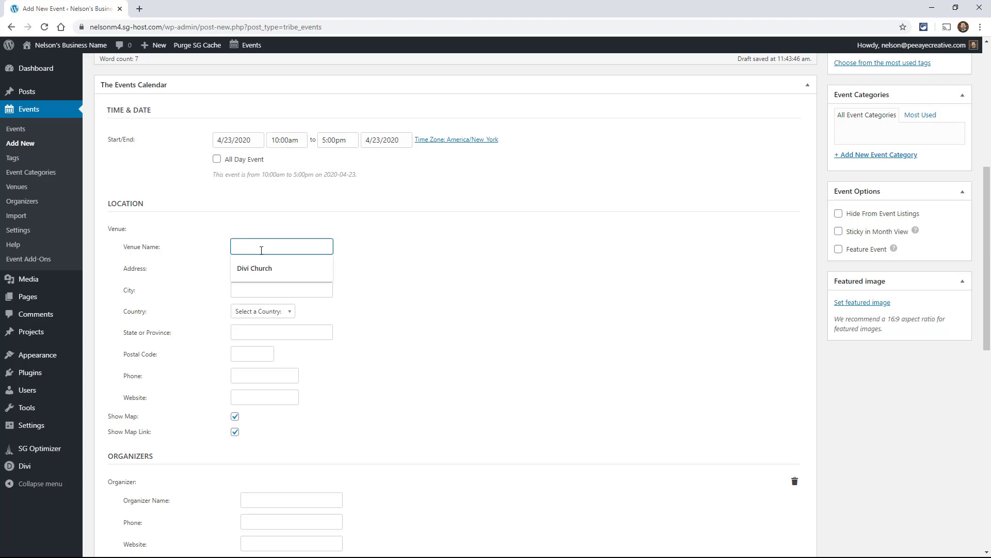
{"action": "type", "text": "City Park"}
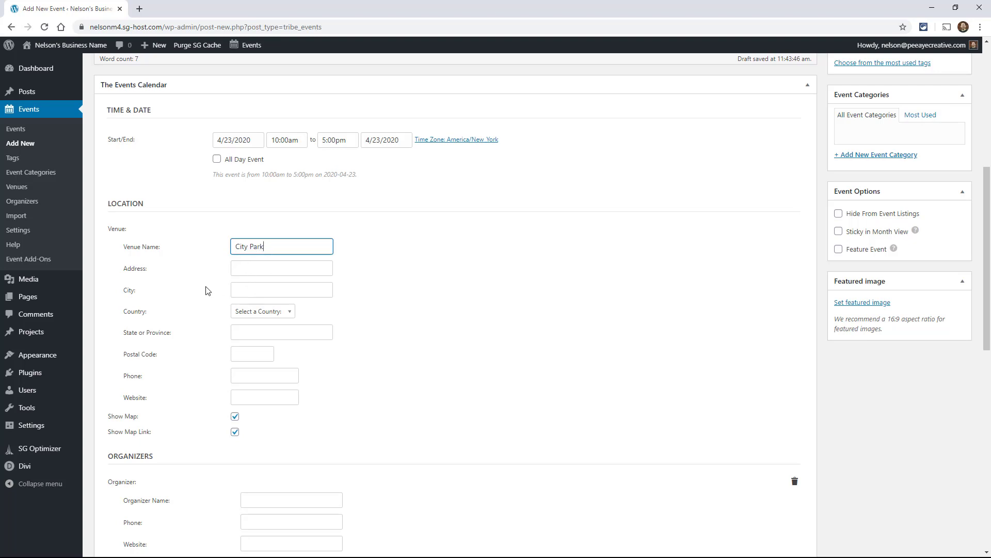
{"action": "scroll", "coordinate": [249, 310], "scroll_direction": "down", "scroll_amount": 3}
{"action": "scroll", "coordinate": [248, 326], "scroll_direction": "down", "scroll_amount": 1}
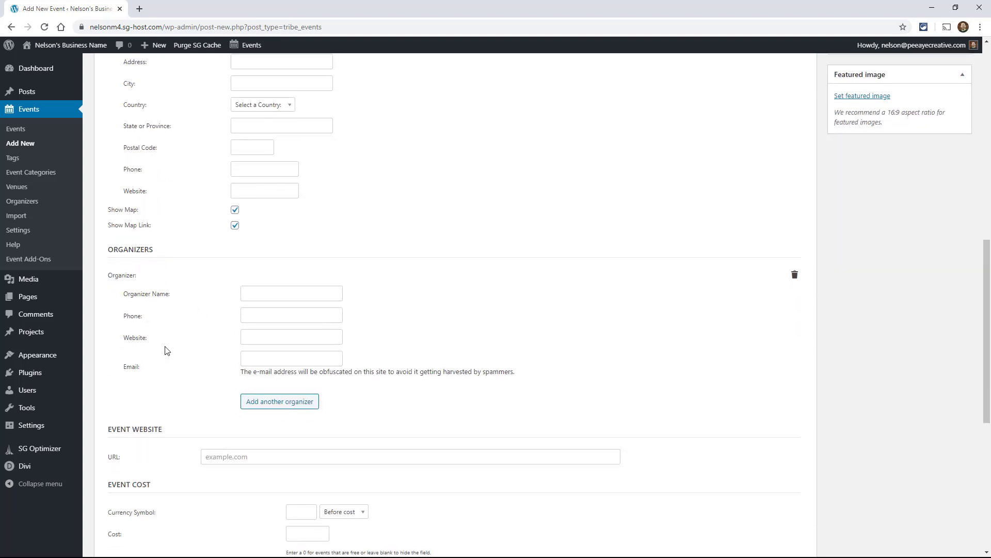
{"action": "scroll", "coordinate": [165, 349], "scroll_direction": "down", "scroll_amount": 1}
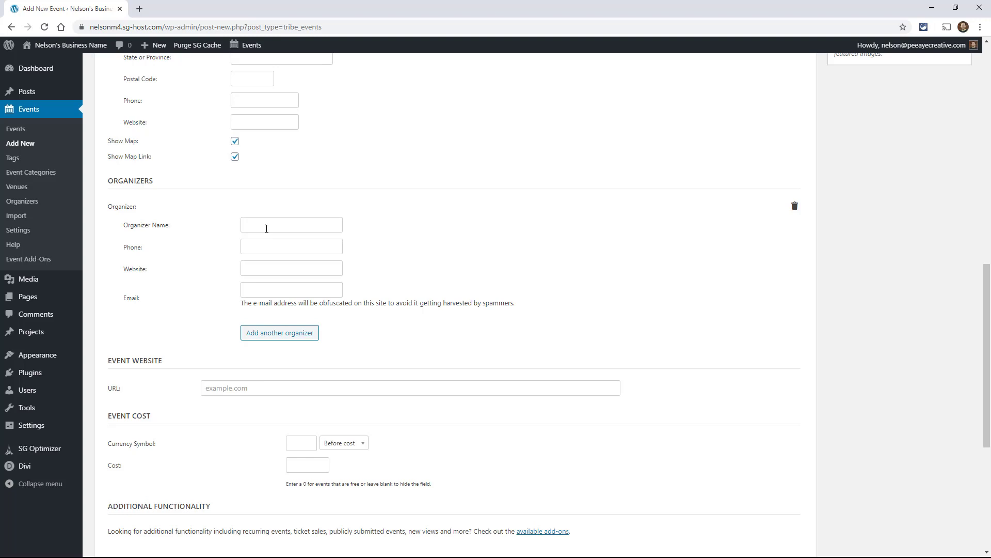
{"action": "left_click", "coordinate": [266, 229]}
{"action": "key", "text": "Tab"}
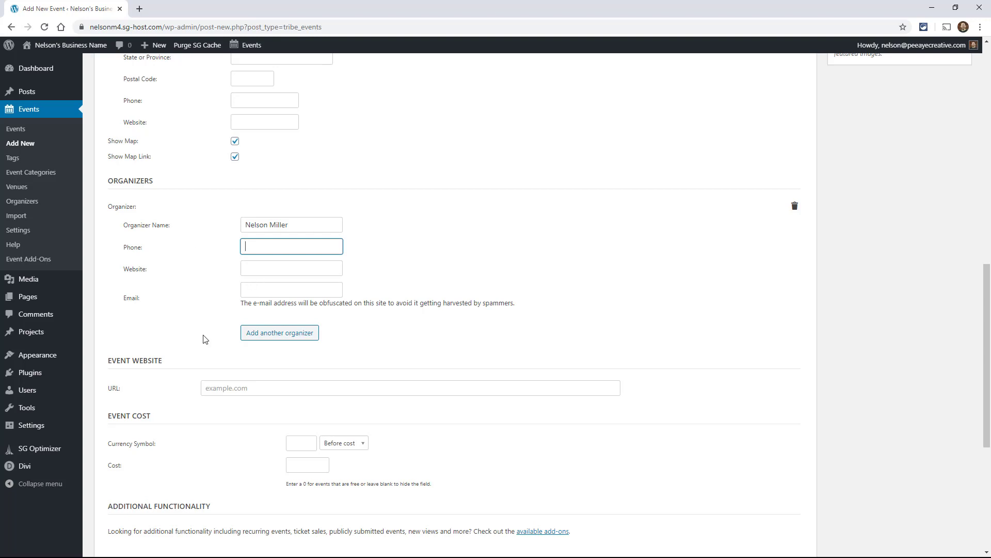
{"action": "scroll", "coordinate": [155, 341], "scroll_direction": "down", "scroll_amount": 4}
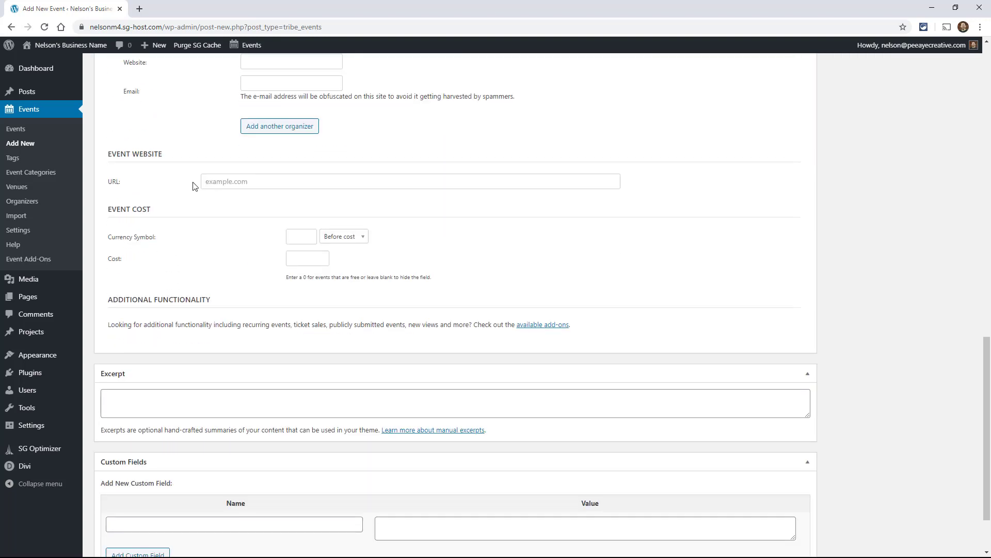
{"action": "left_click", "coordinate": [204, 183]}
{"action": "type", "text": "www.peeaeyecreative.com"}
{"action": "scroll", "coordinate": [178, 274], "scroll_direction": "down", "scroll_amount": 2}
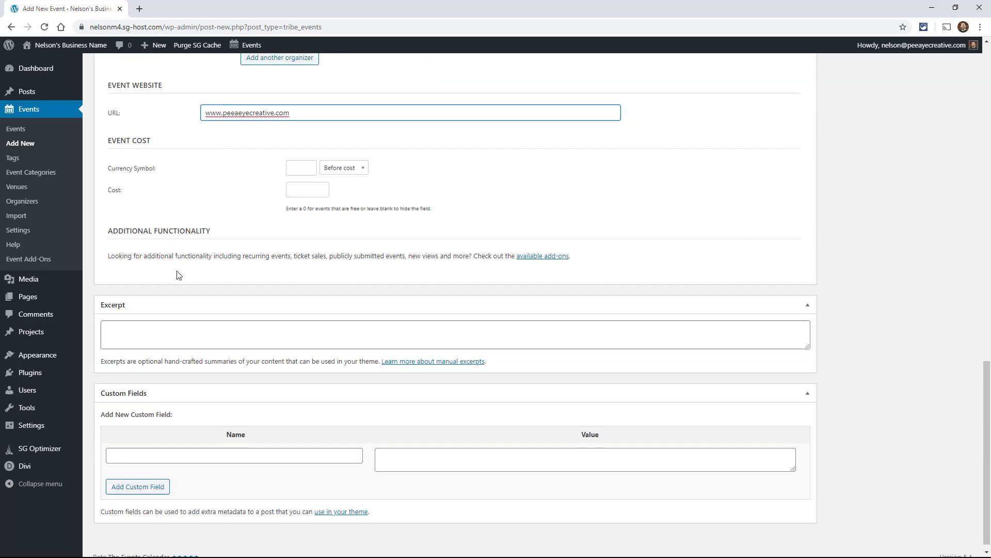
{"action": "left_click", "coordinate": [123, 337]}
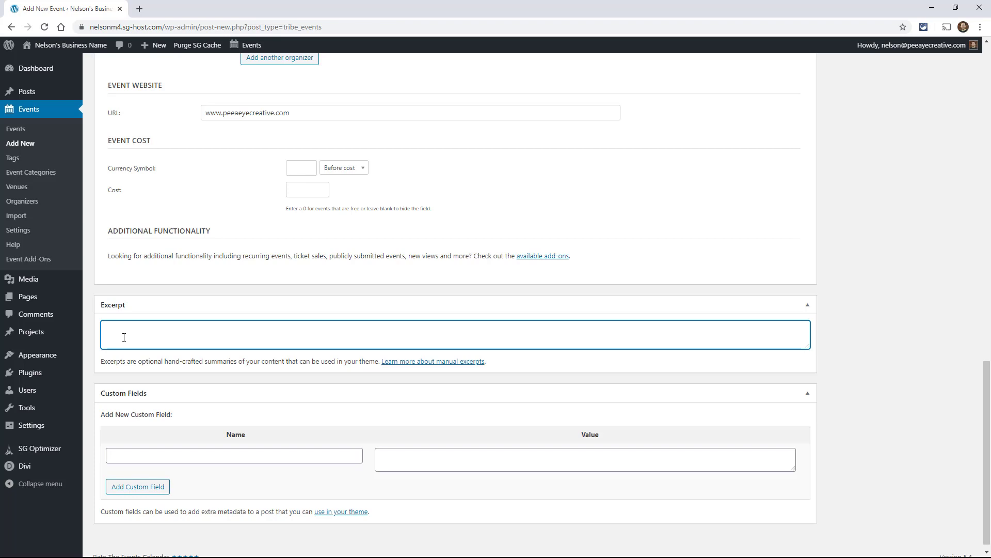
Enter the excerpt 'This is the excerpt for the event.'
{"action": "type", "text": "This is the excerpt for the event."}
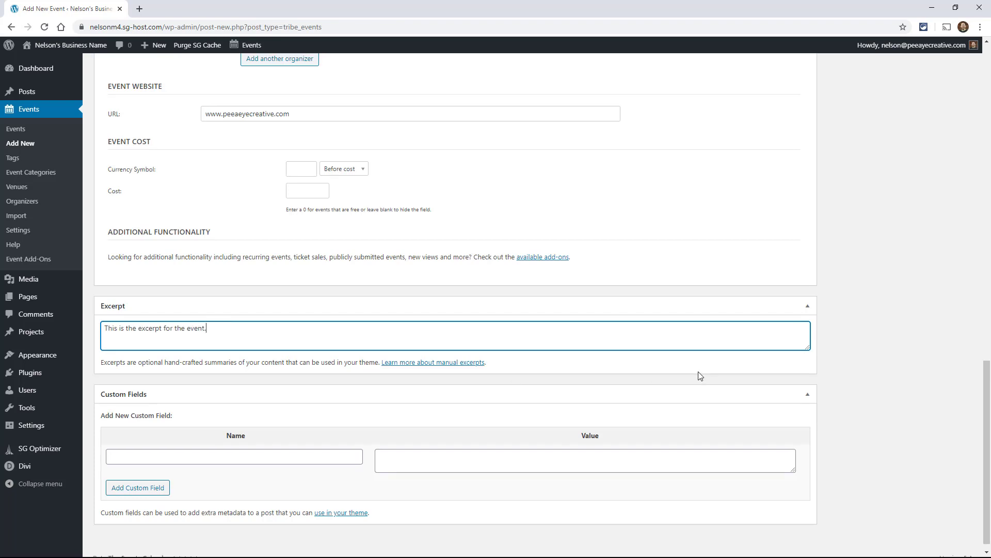
{"action": "scroll", "coordinate": [703, 380], "scroll_direction": "up", "scroll_amount": 3}
{"action": "scroll", "coordinate": [707, 389], "scroll_direction": "up", "scroll_amount": 15}
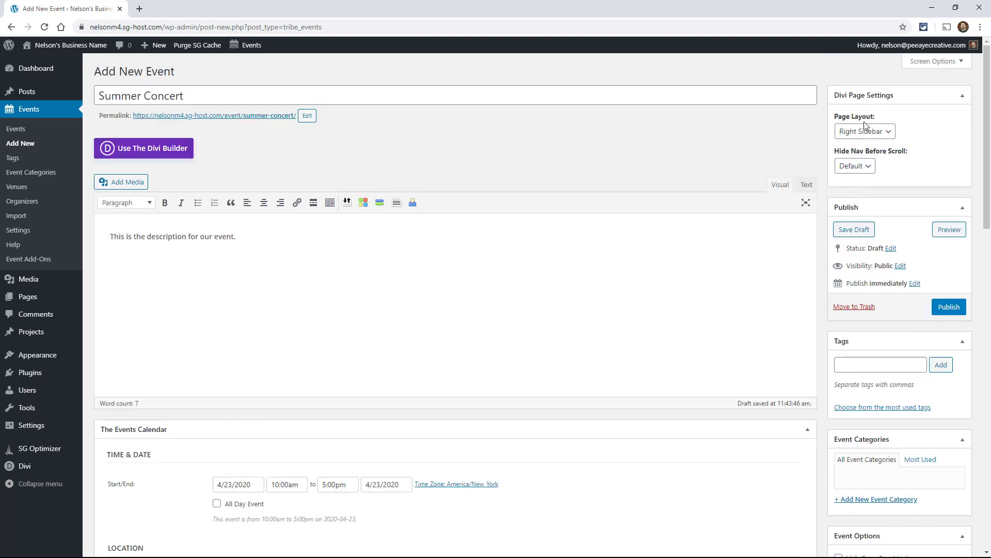
{"action": "scroll", "coordinate": [883, 305], "scroll_direction": "down", "scroll_amount": 3}
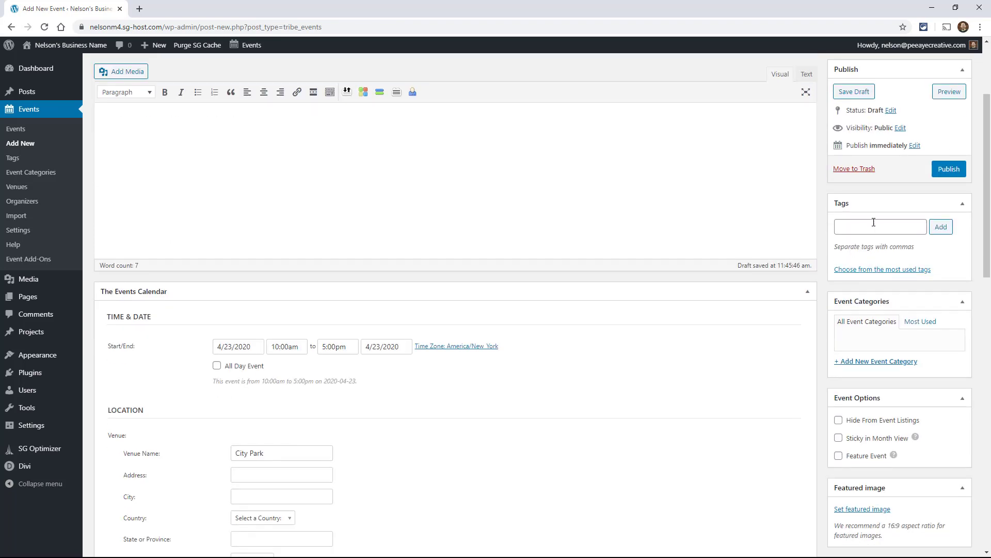
Tag the event 'Concert, Outdoors' and create and assign the Concert Series category
{"action": "left_click", "coordinate": [870, 228]}
{"action": "type", "text": "Concert, Outdoors"}
{"action": "left_click", "coordinate": [903, 362]}
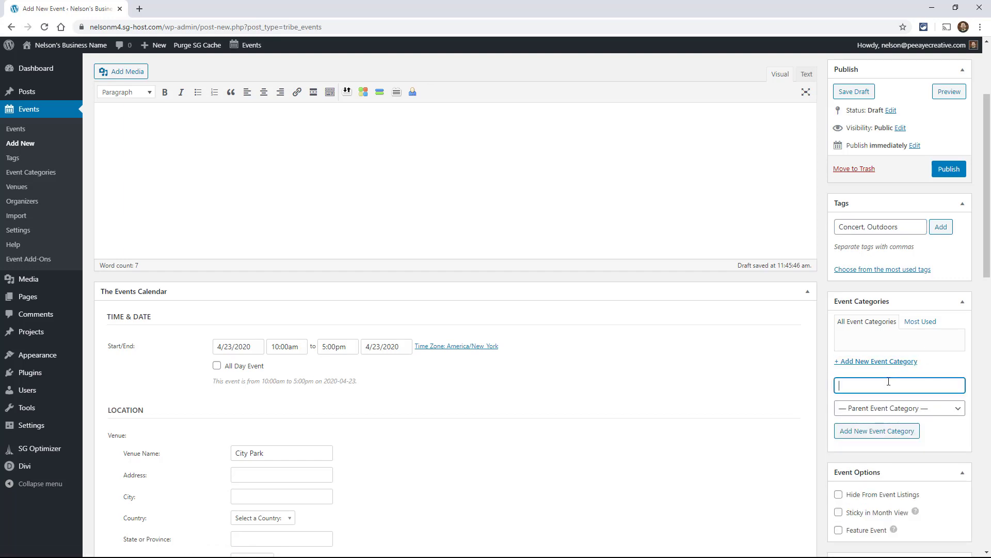
{"action": "type", "text": "Concert Series"}
{"action": "left_click", "coordinate": [893, 433]}
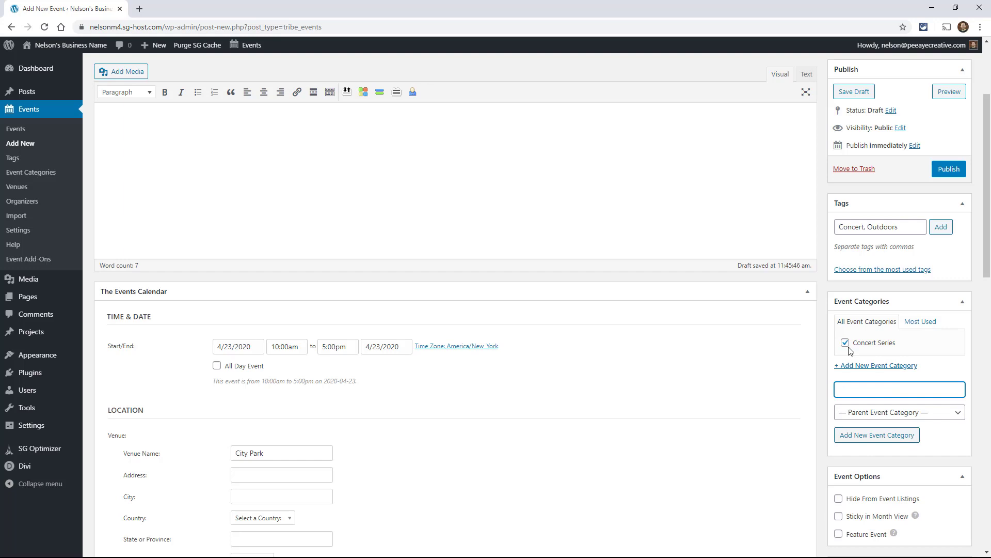
{"action": "scroll", "coordinate": [780, 321], "scroll_direction": "down", "scroll_amount": 4}
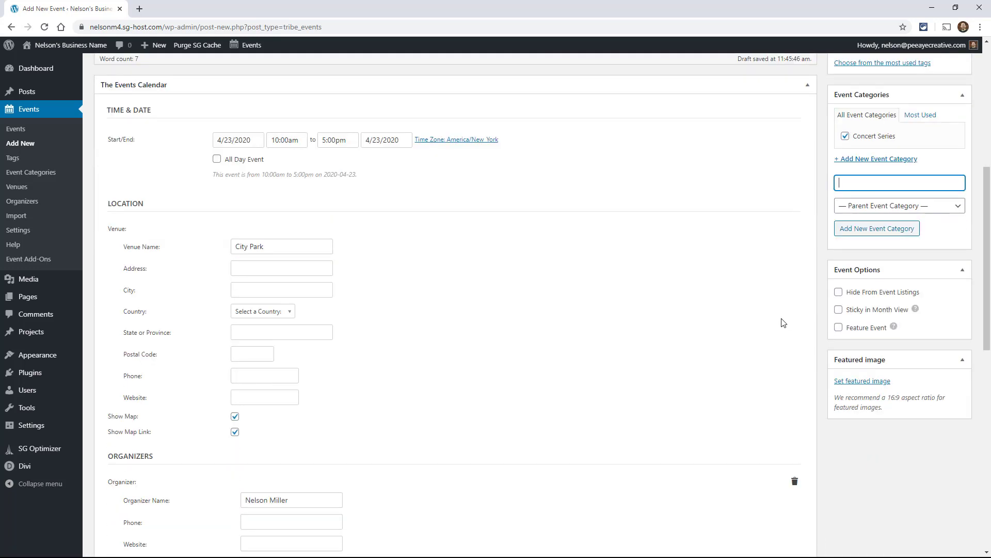
{"action": "scroll", "coordinate": [782, 323], "scroll_direction": "down", "scroll_amount": 1}
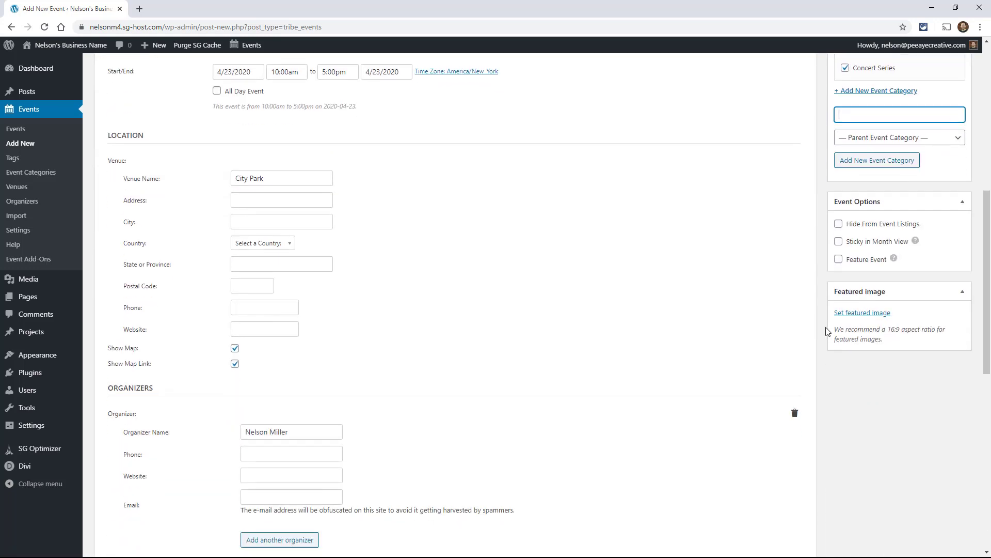
Upload man-holding-microphone-2167139.jpg and set it as the event's featured image
{"action": "left_click", "coordinate": [859, 313]}
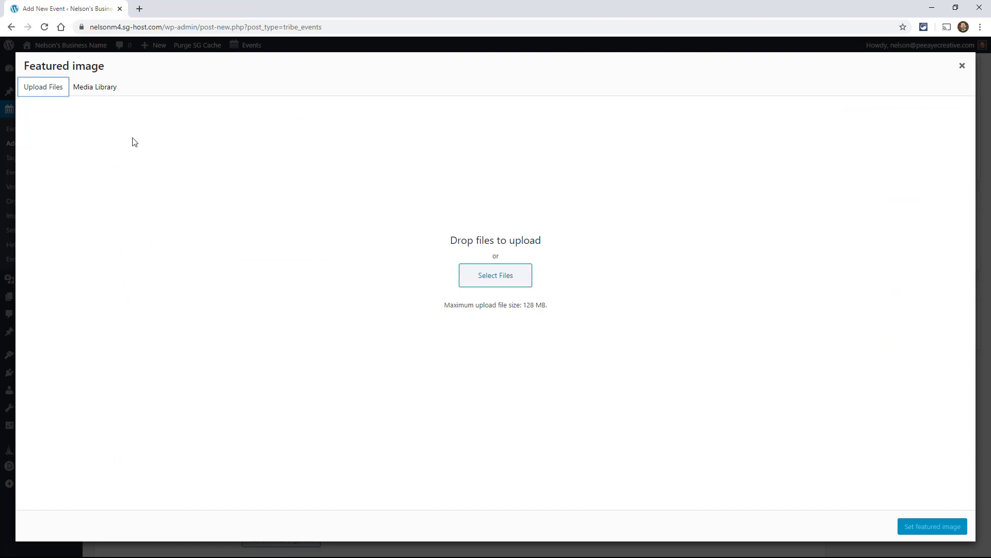
{"action": "left_click", "coordinate": [500, 288]}
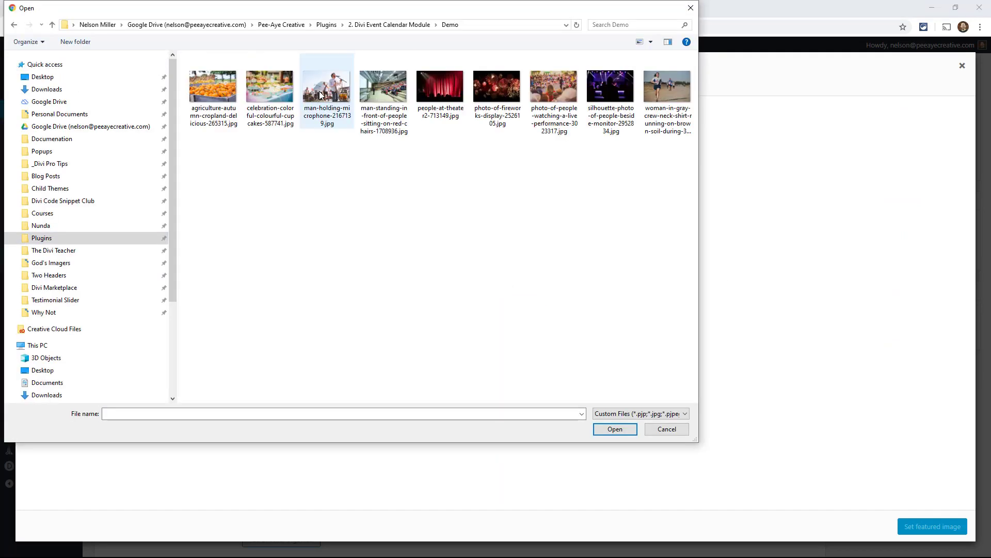
{"action": "double_click", "coordinate": [319, 92]}
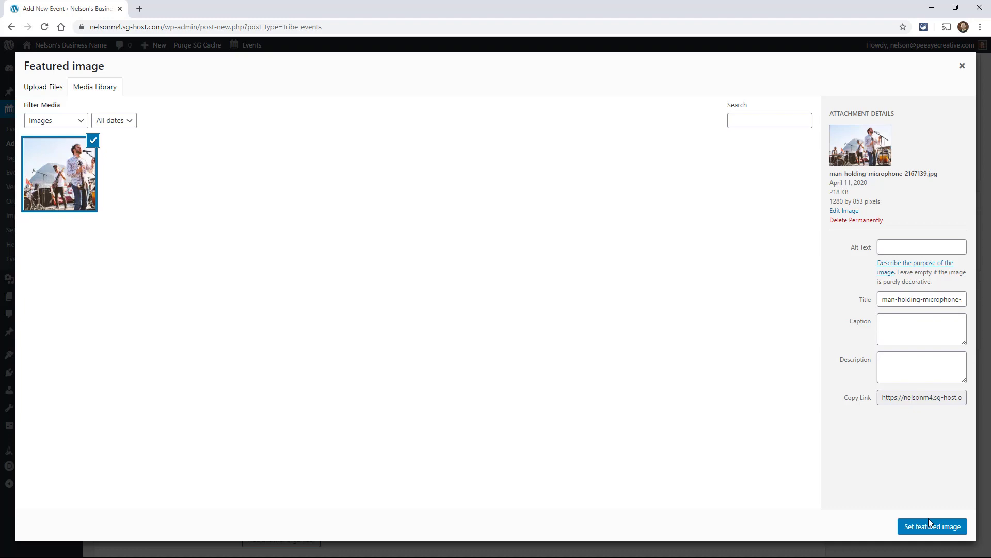
{"action": "left_click", "coordinate": [926, 527]}
{"action": "scroll", "coordinate": [891, 472], "scroll_direction": "down", "scroll_amount": 8}
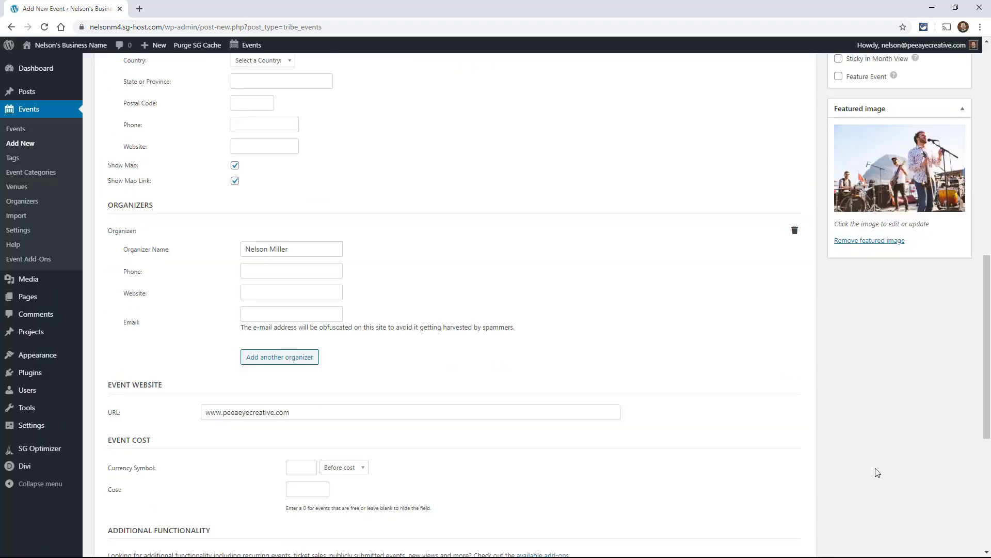
{"action": "scroll", "coordinate": [873, 462], "scroll_direction": "up", "scroll_amount": 10}
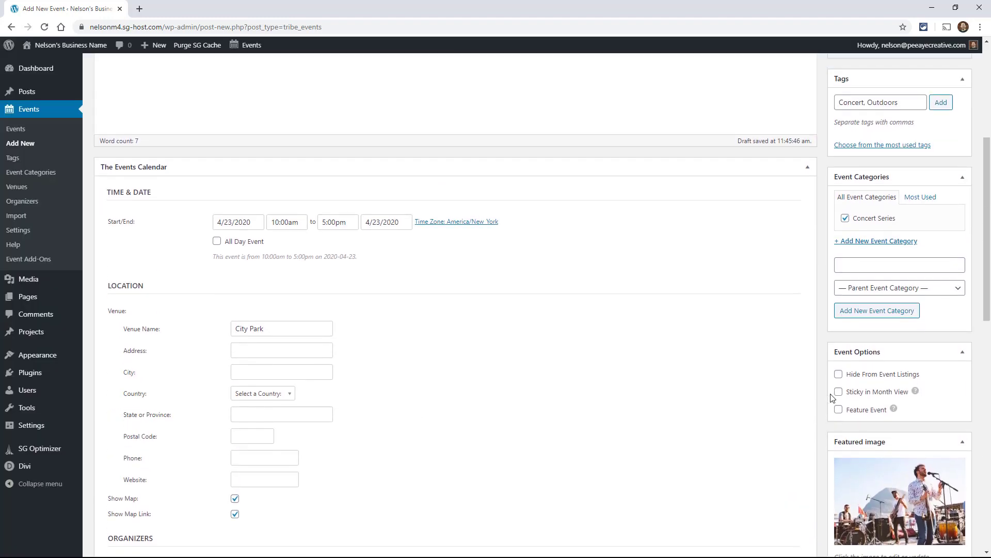
Publish the Summer Concert event from the Publish box
{"action": "scroll", "coordinate": [832, 398], "scroll_direction": "up", "scroll_amount": 3}
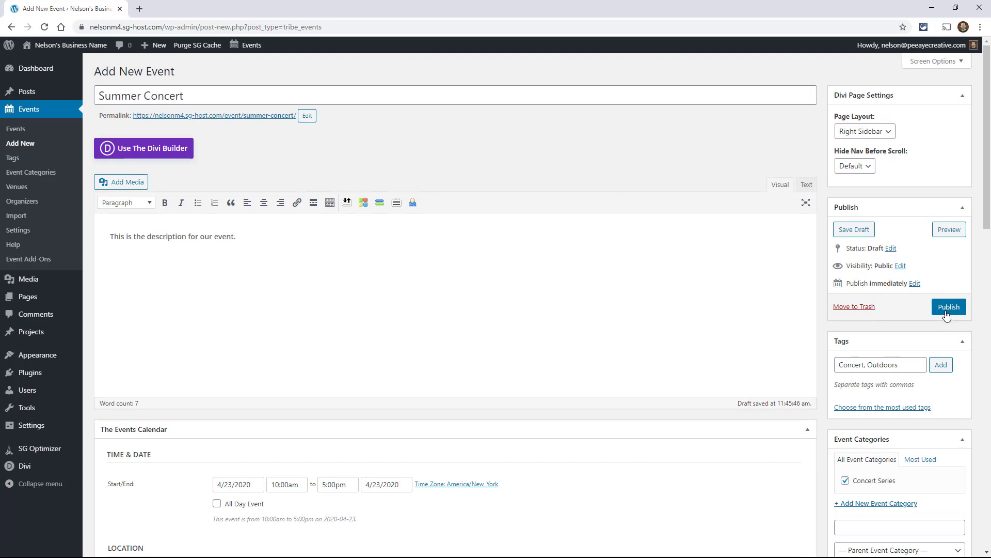
{"action": "left_click", "coordinate": [945, 310]}
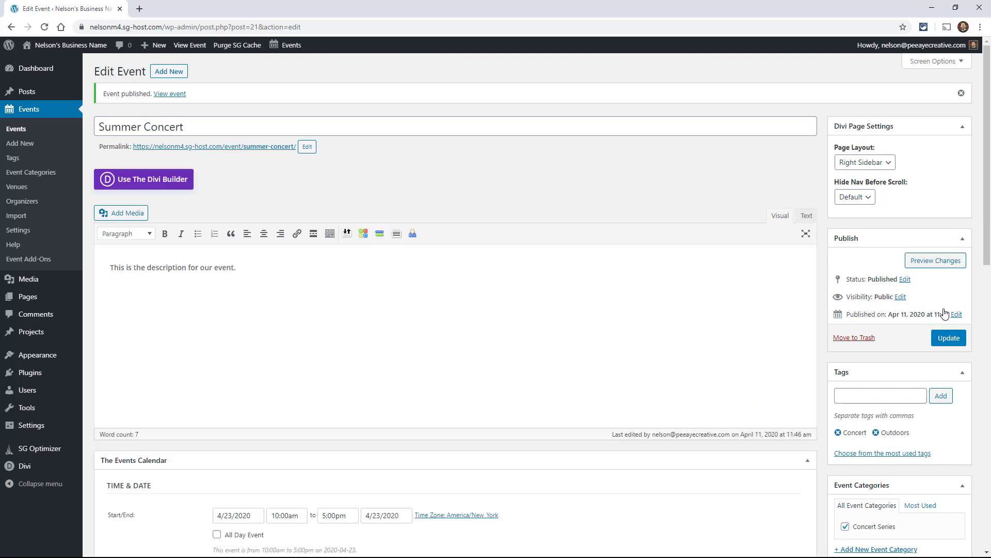
Open the Events list and view Summer Concert in Quick Edit, then cancel without changes
{"action": "left_click", "coordinate": [16, 129]}
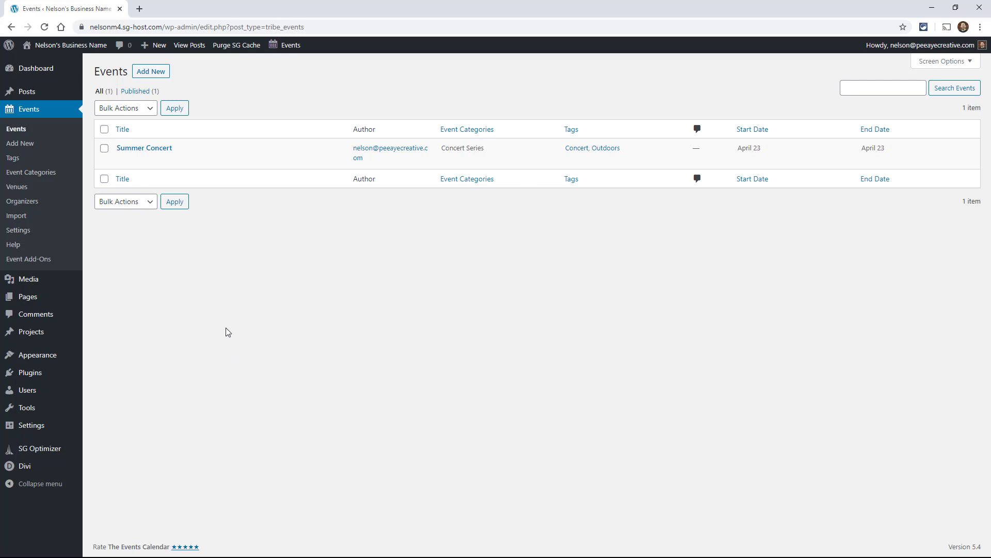
{"action": "mouse_move", "coordinate": [118, 160]}
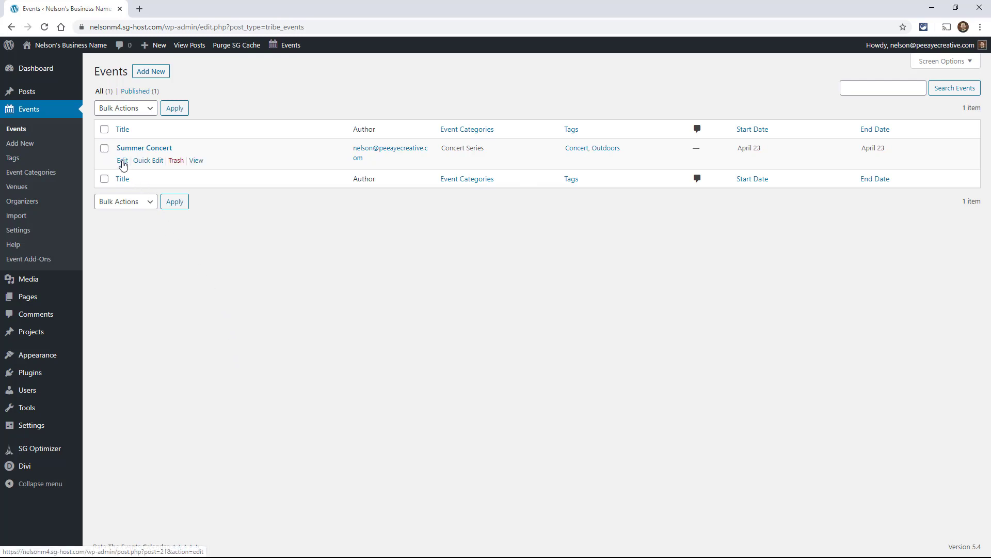
{"action": "left_click", "coordinate": [148, 160]}
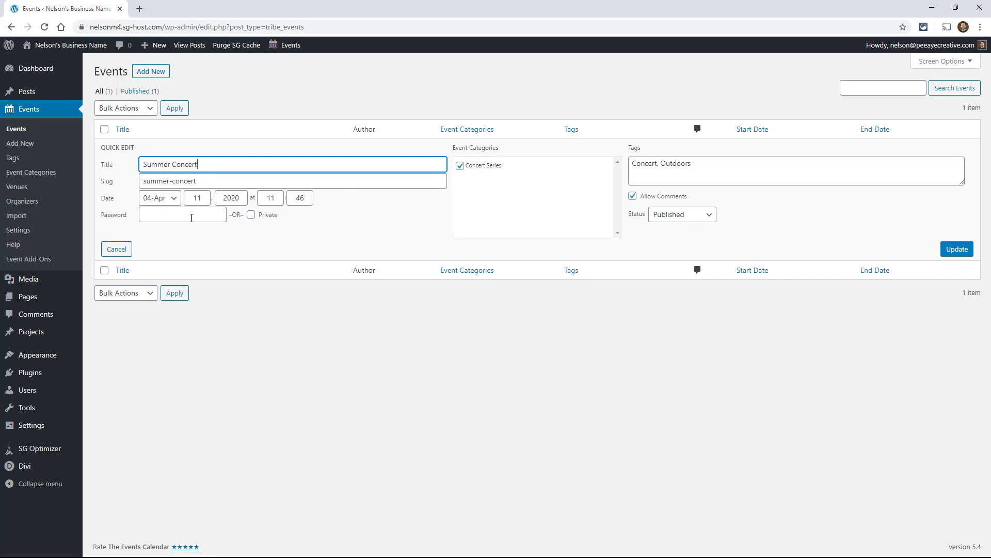
{"action": "left_click", "coordinate": [116, 249]}
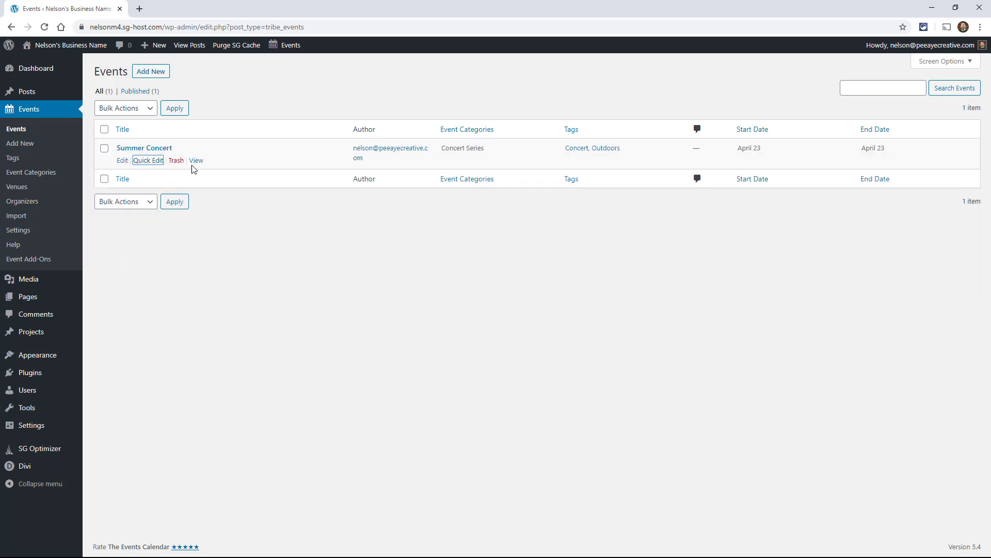
Open Summer Concert's Edit Event page and look over its saved schedule, tags and category
{"action": "left_click", "coordinate": [121, 161]}
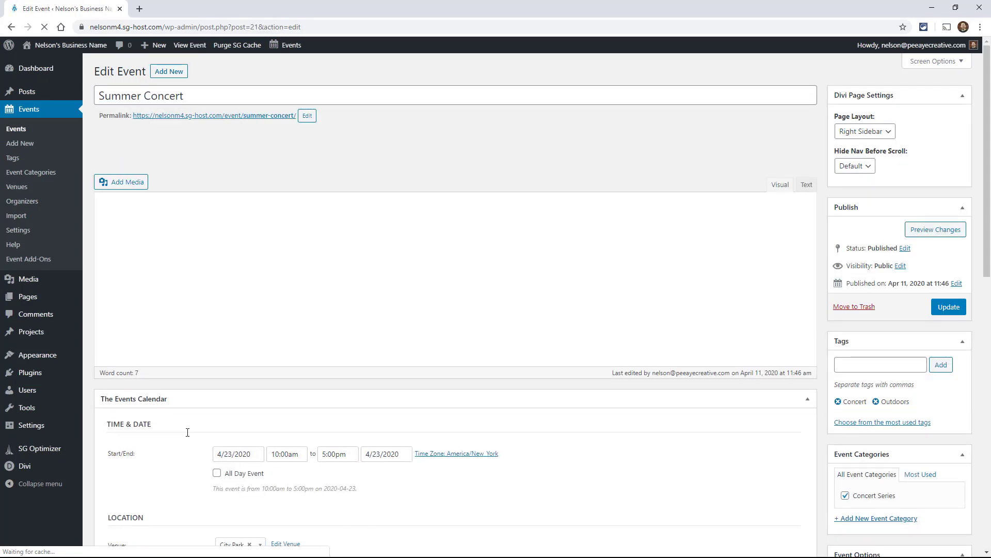
{"action": "scroll", "coordinate": [188, 432], "scroll_direction": "down", "scroll_amount": 9}
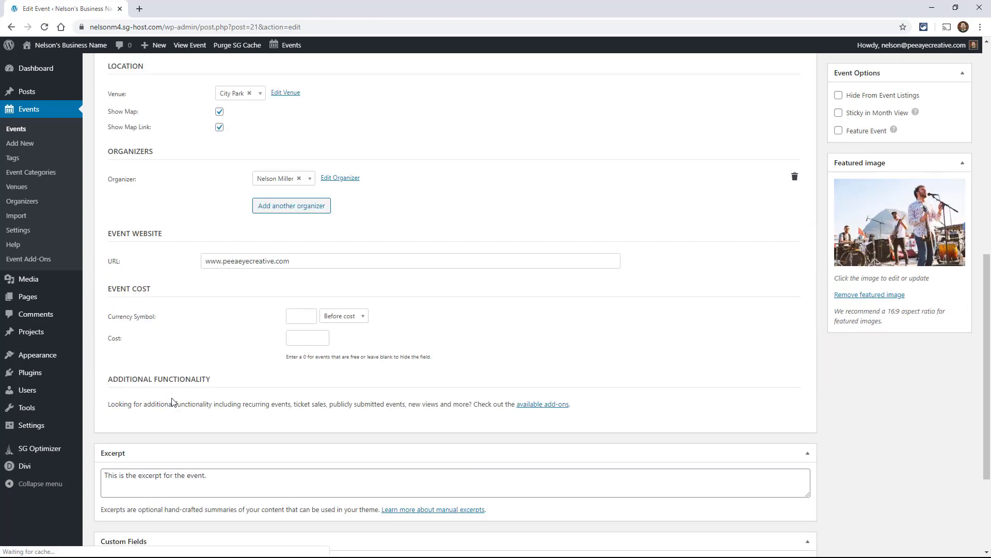
{"action": "scroll", "coordinate": [393, 351], "scroll_direction": "down", "scroll_amount": 2}
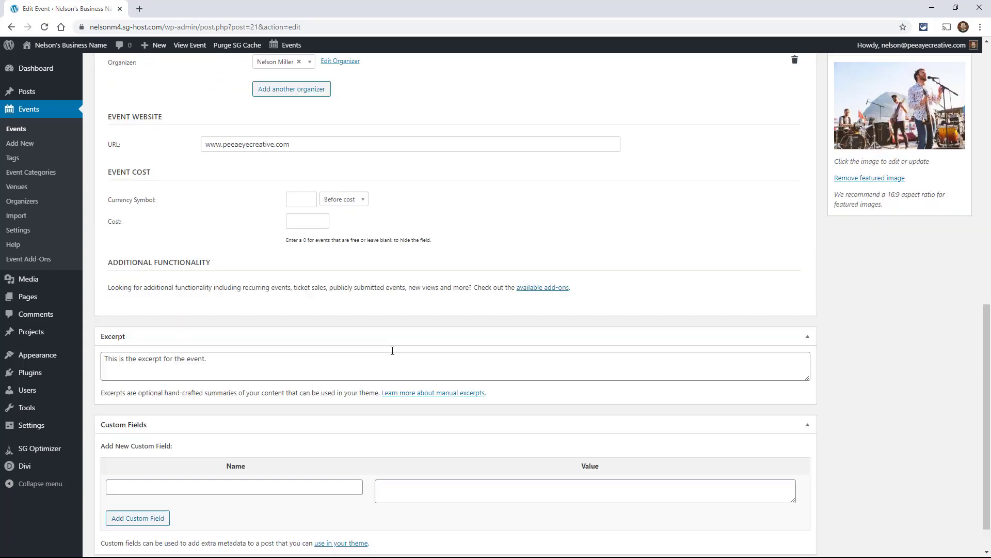
{"action": "scroll", "coordinate": [449, 398], "scroll_direction": "up", "scroll_amount": 10}
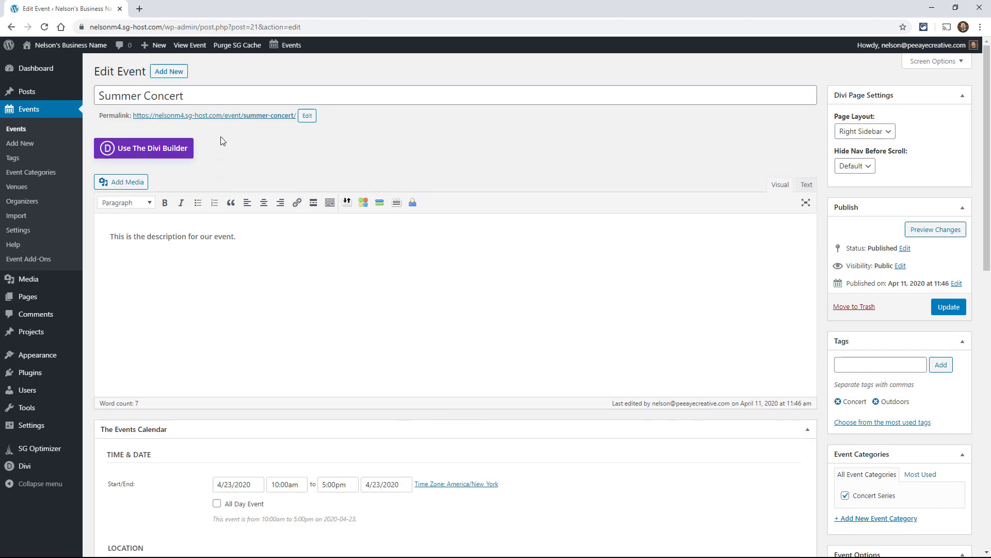
Create the event tag 'Music' on the Events Tags page
{"action": "left_click", "coordinate": [16, 162]}
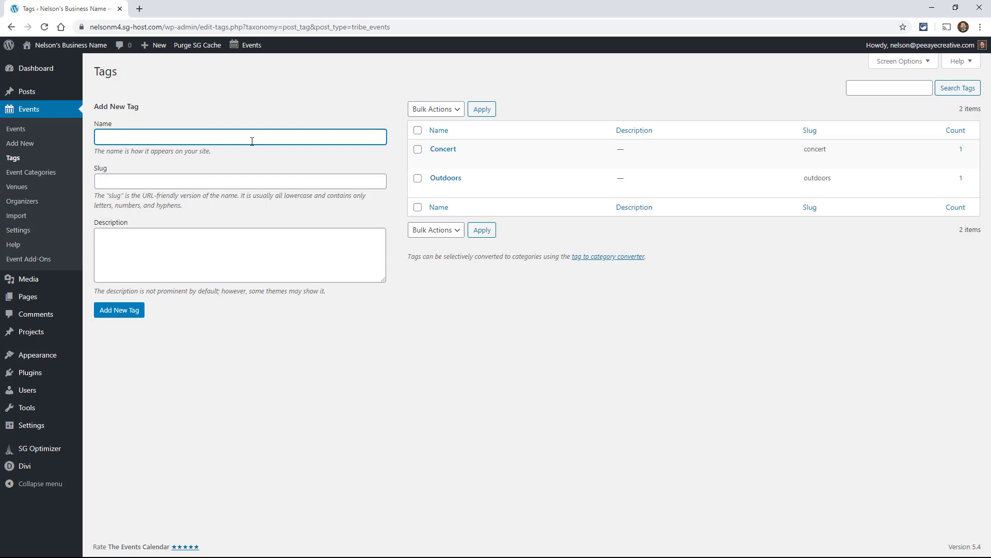
{"action": "type", "text": "Music"}
{"action": "left_click", "coordinate": [129, 311]}
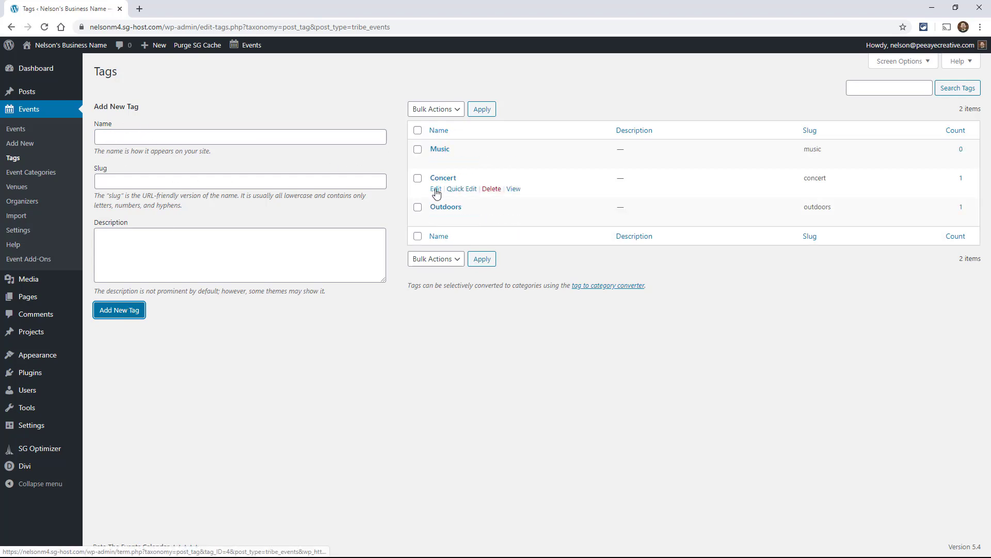
Add the event category 'Live Music' (slug live-music) from the Event Categories page
{"action": "left_click", "coordinate": [37, 179]}
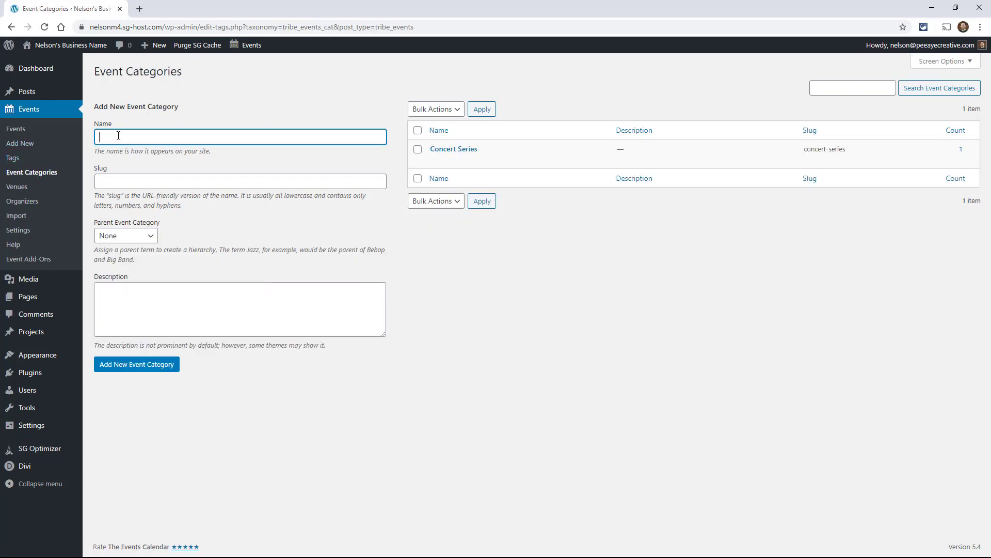
{"action": "type", "text": "Live Music"}
{"action": "left_click", "coordinate": [132, 365]}
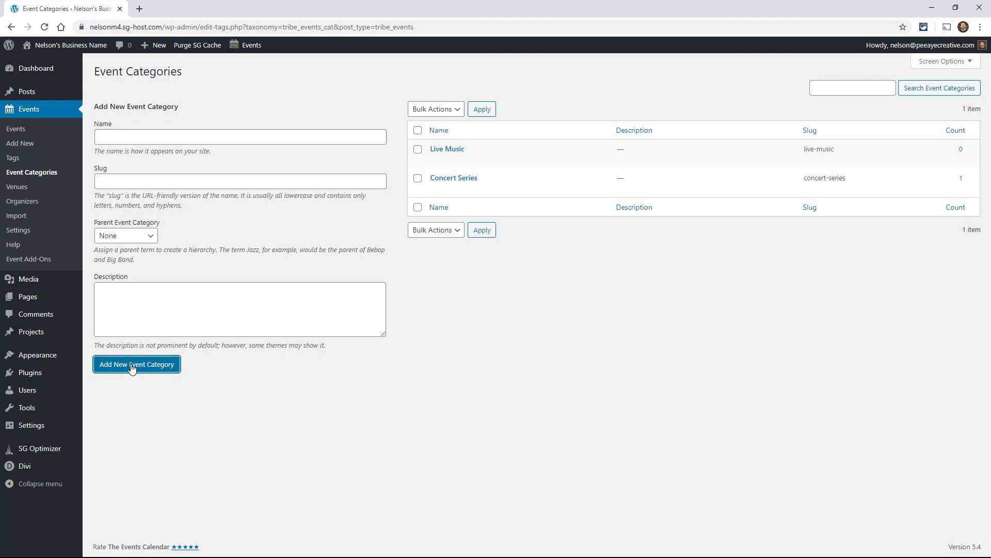
Show the Events Venues list with the published City Park venue
{"action": "left_click", "coordinate": [22, 188]}
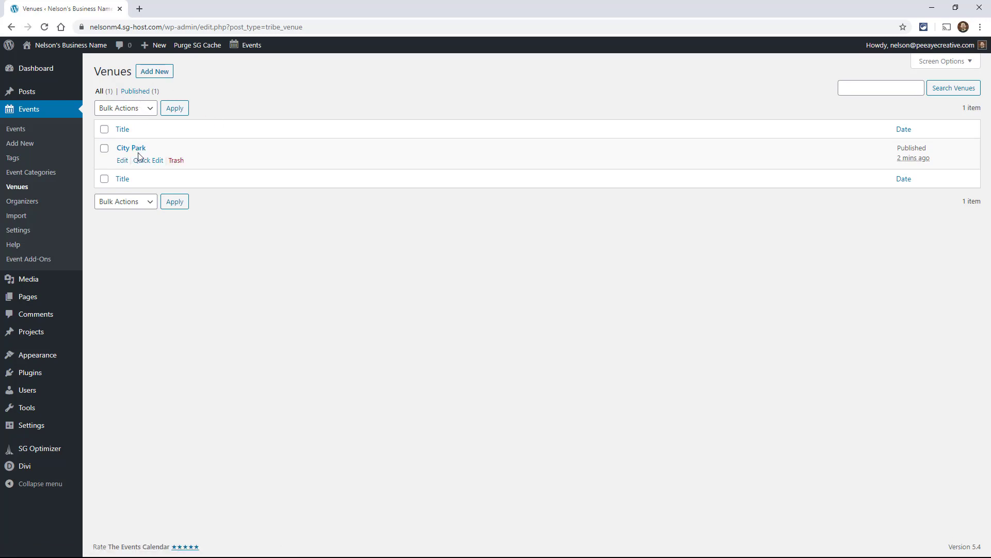
Display the Events Organizers list and inspect its one published organizer entry
{"action": "left_click", "coordinate": [28, 205]}
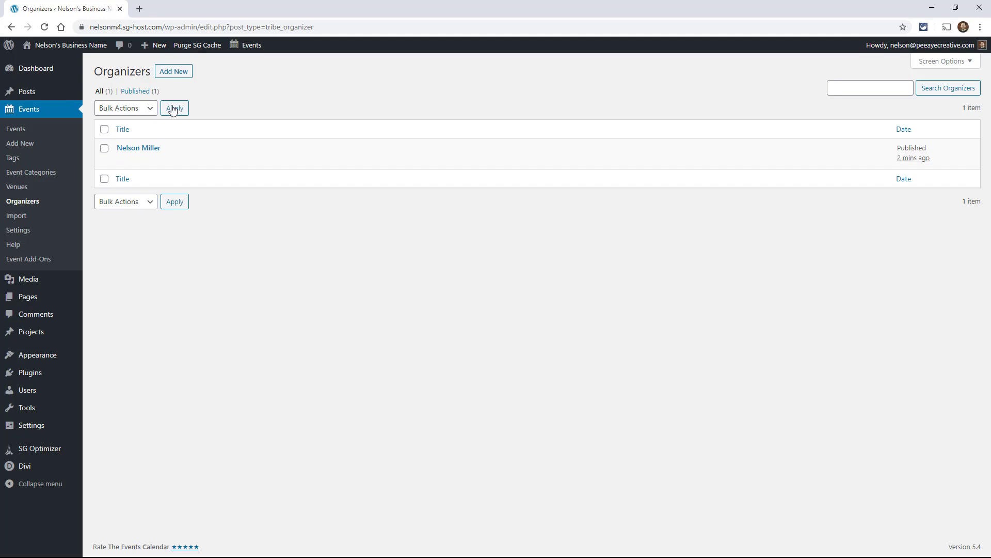
{"action": "mouse_move", "coordinate": [175, 155]}
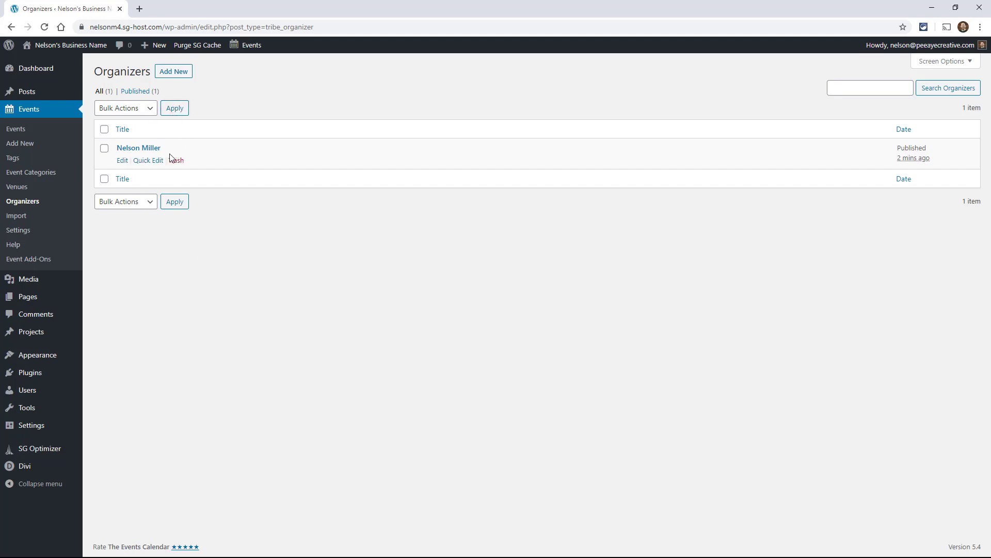